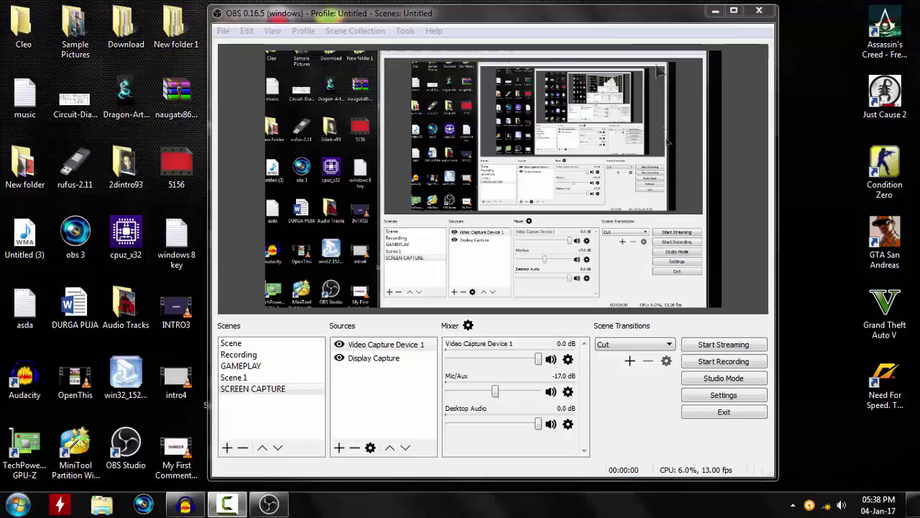
Step: Bring OBS to the front and switch from SCREEN CAPTURE to the empty 'Scene'
left_click(637, 16)
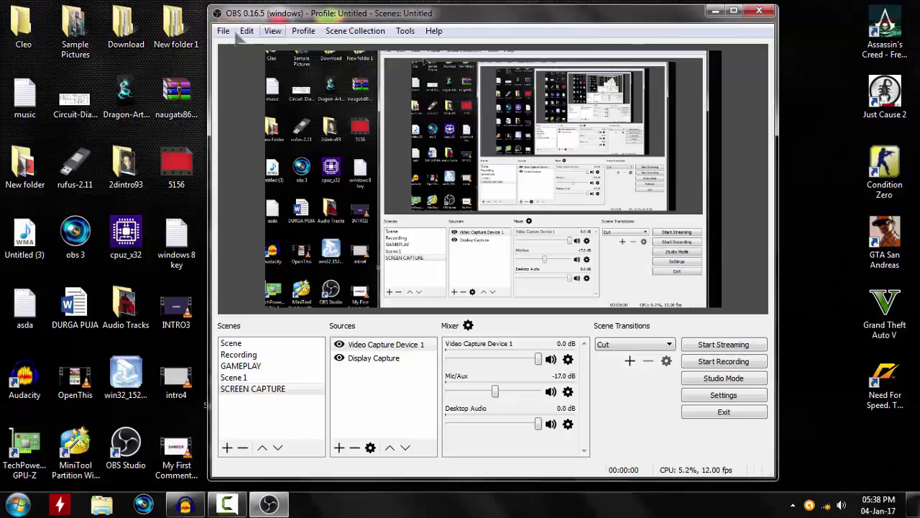
left_click(240, 346)
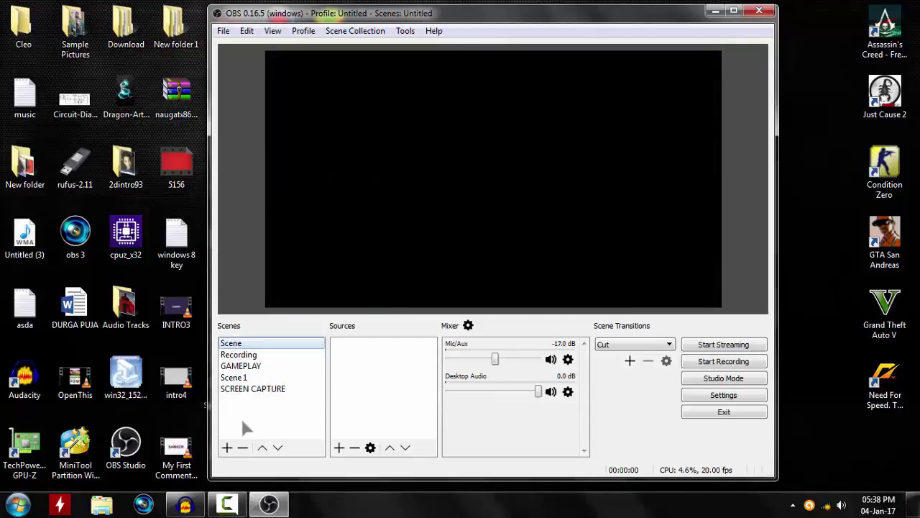
Step: In File > Settings, set the stream service to YouTube / YouTube Gaming, then view Output
left_click(224, 31)
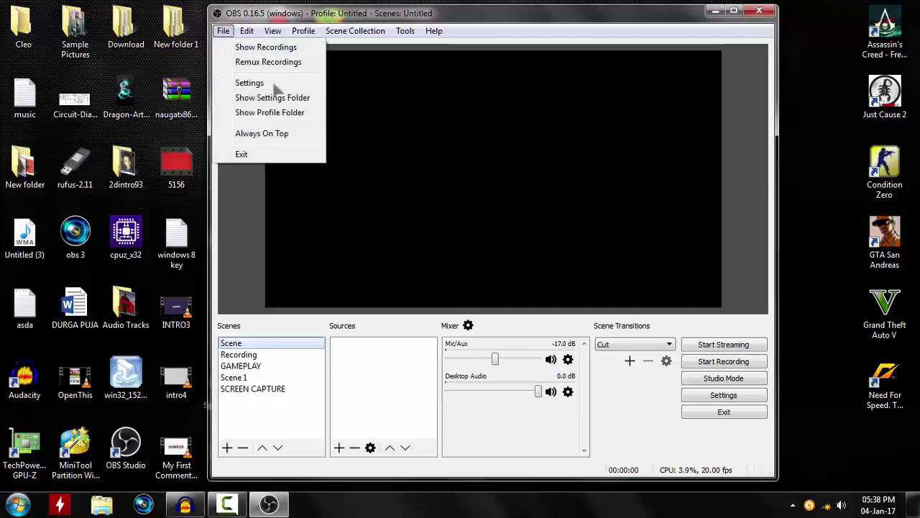
left_click(275, 86)
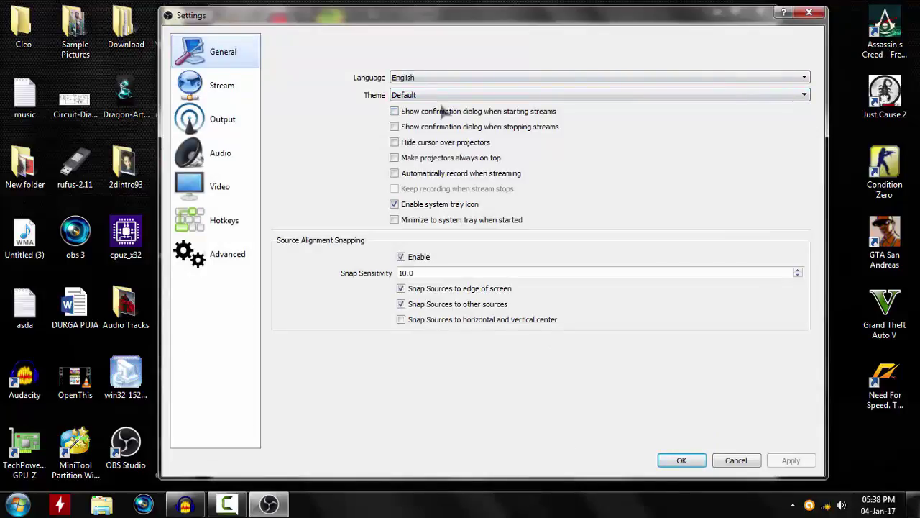
left_click(228, 100)
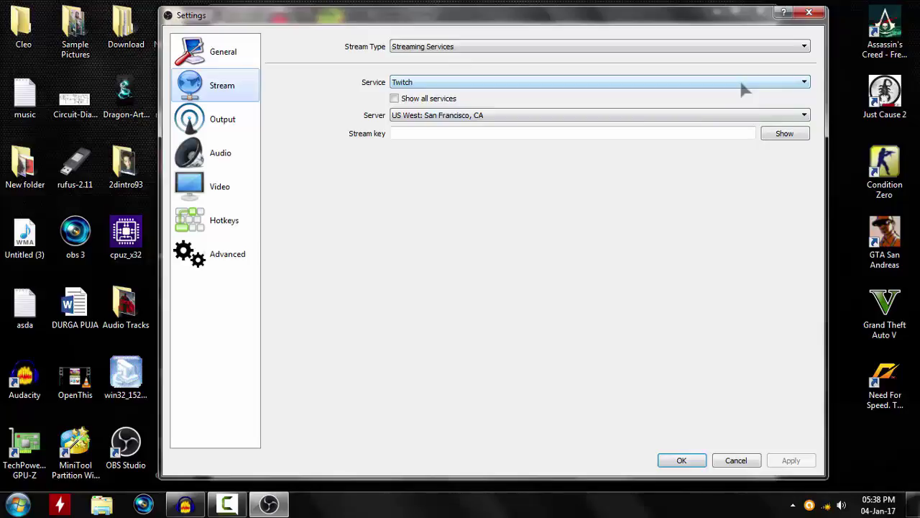
left_click(422, 84)
left_click(425, 102)
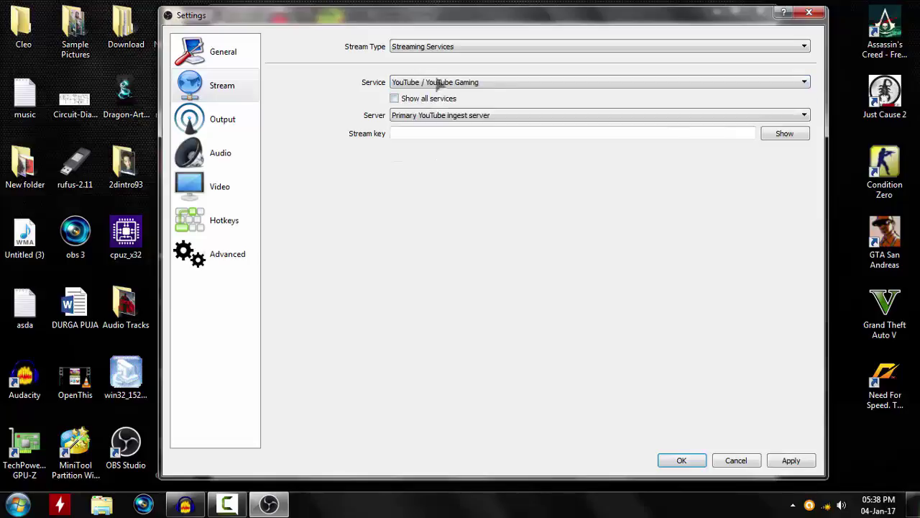
left_click(231, 121)
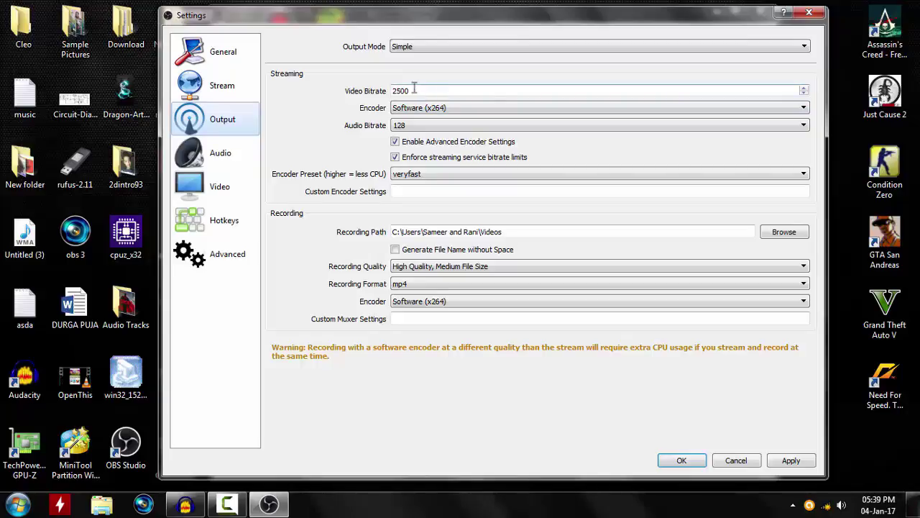
left_click(414, 90)
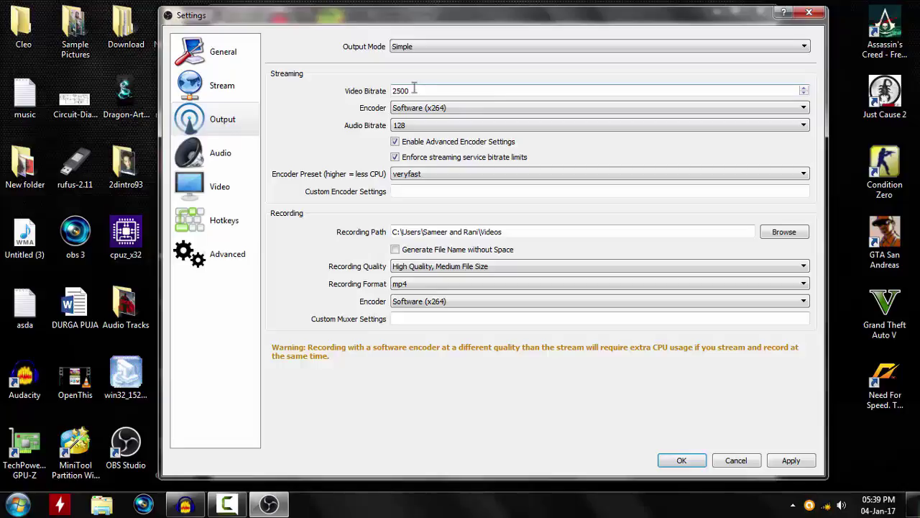
key("BackSpace")
key("BackSpace")
type("60")
key("BackSpace")
key("BackSpace")
type("2")
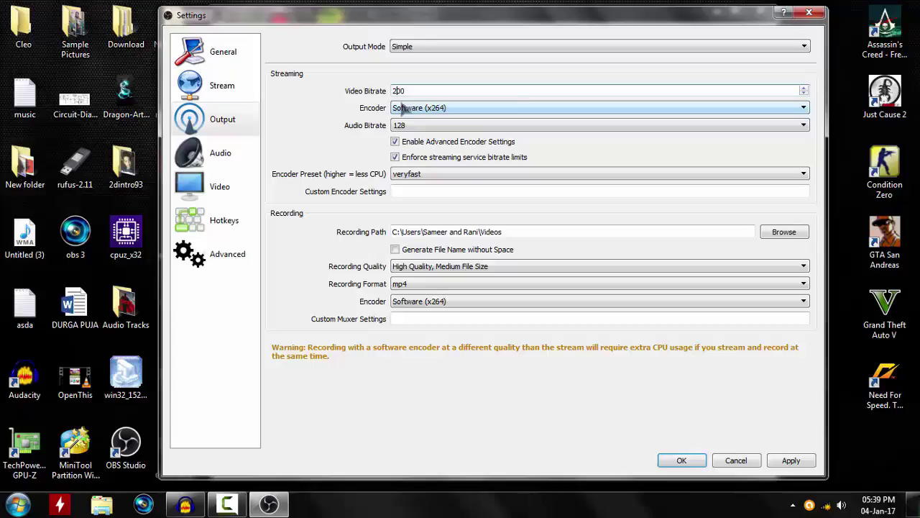
type("5")
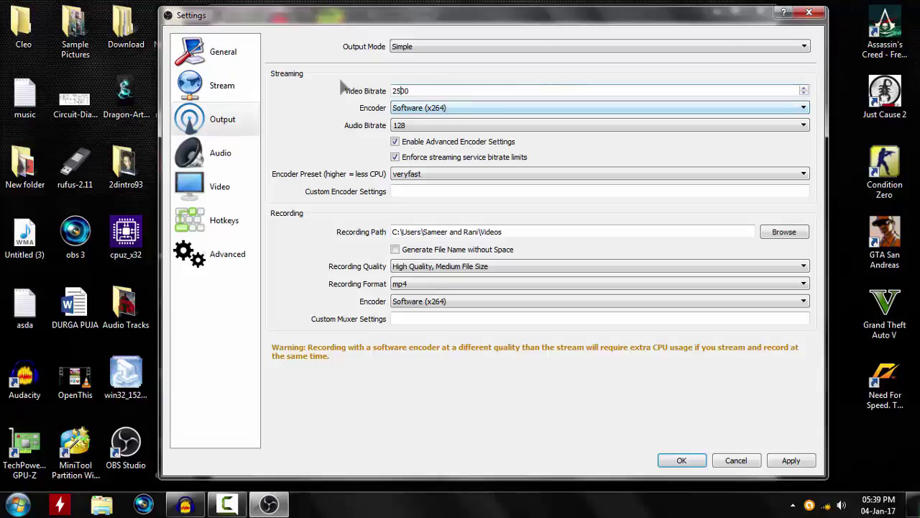
left_click(411, 108)
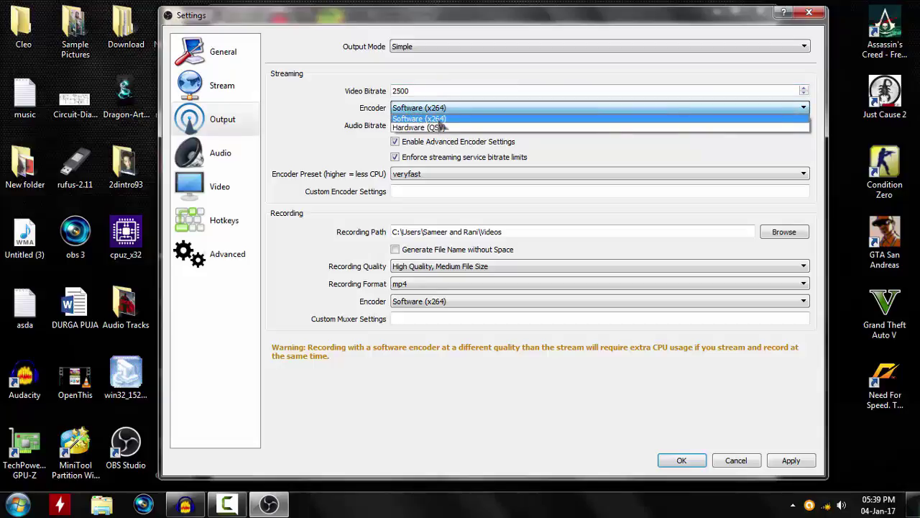
key("Escape")
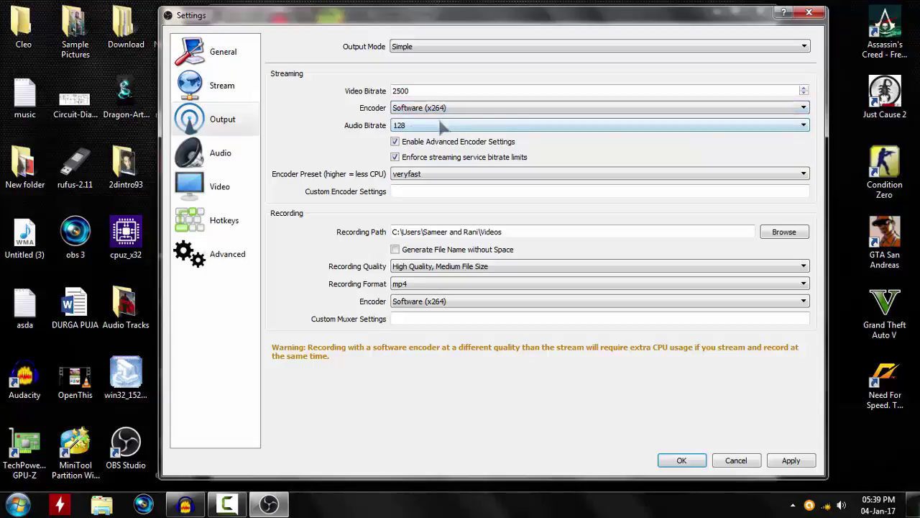
left_click(441, 130)
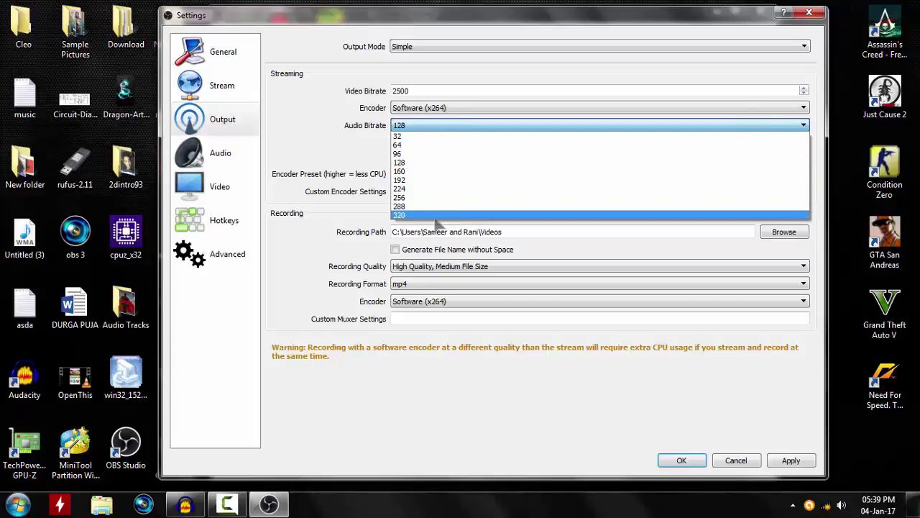
left_click(460, 122)
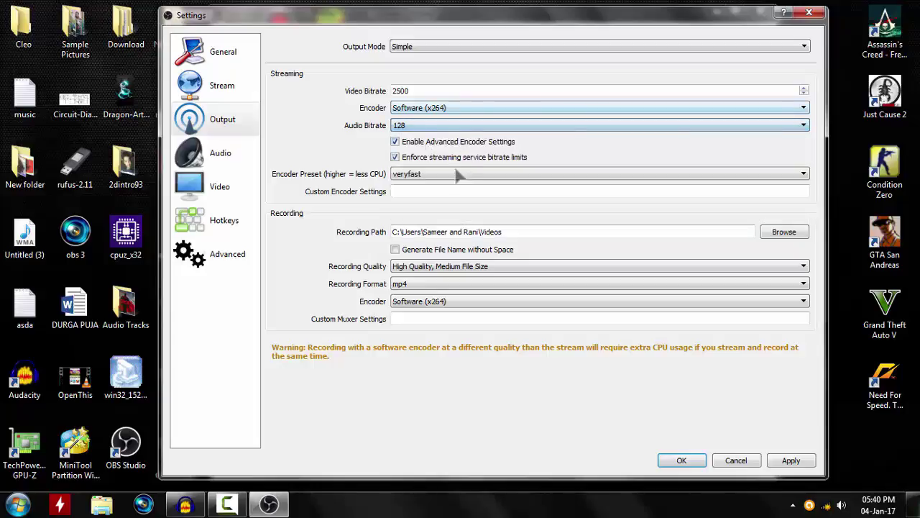
left_click(429, 178)
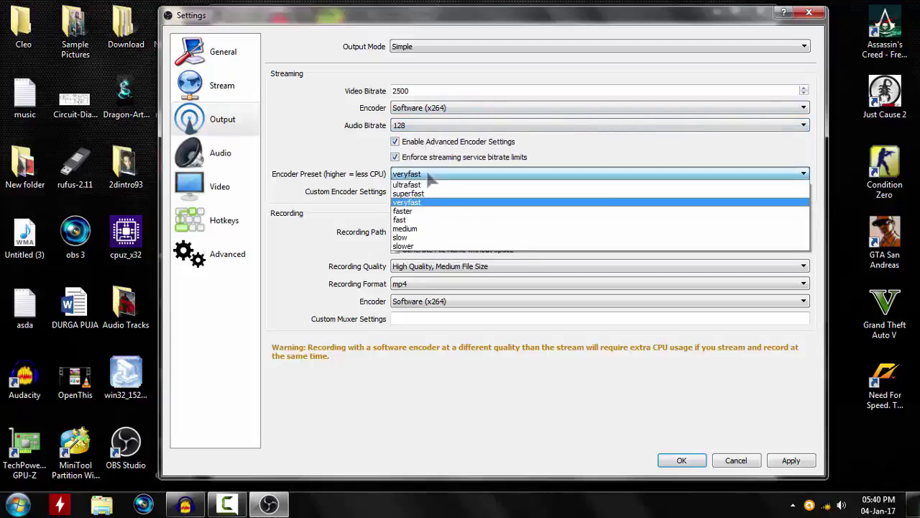
left_click(447, 203)
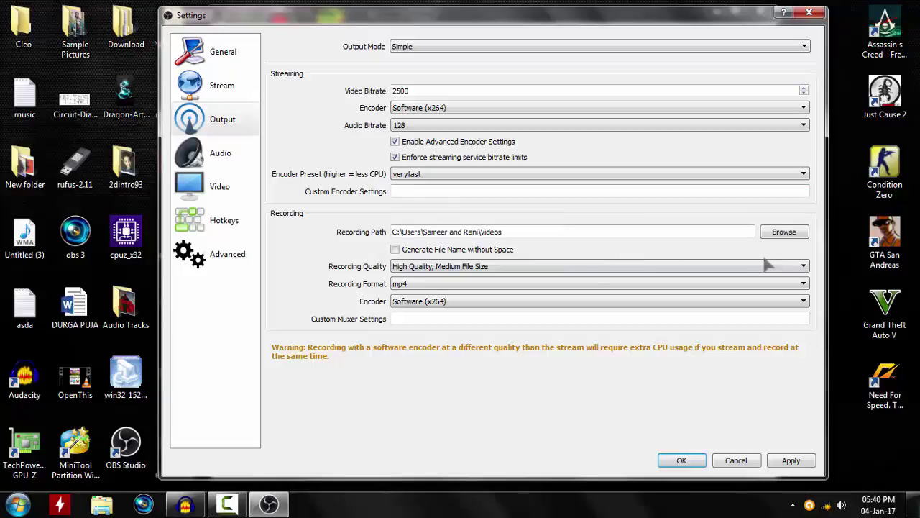
left_click(786, 240)
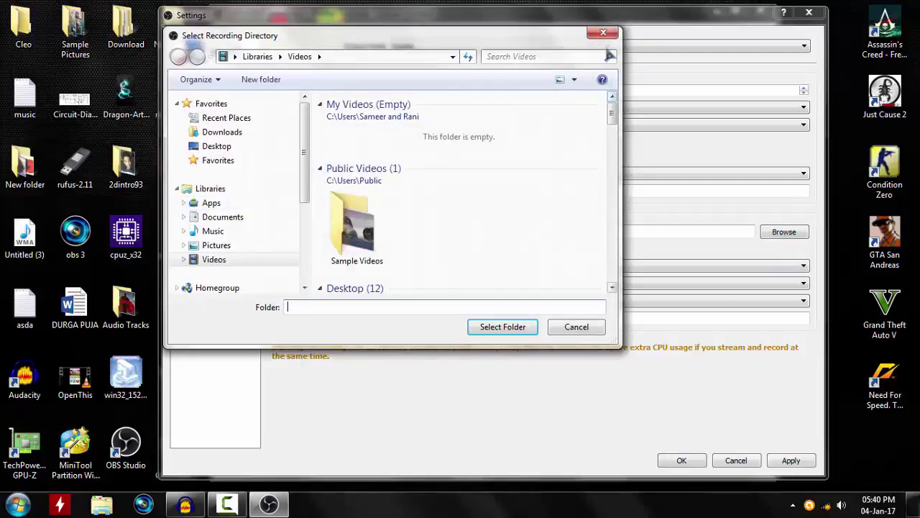
left_click(603, 33)
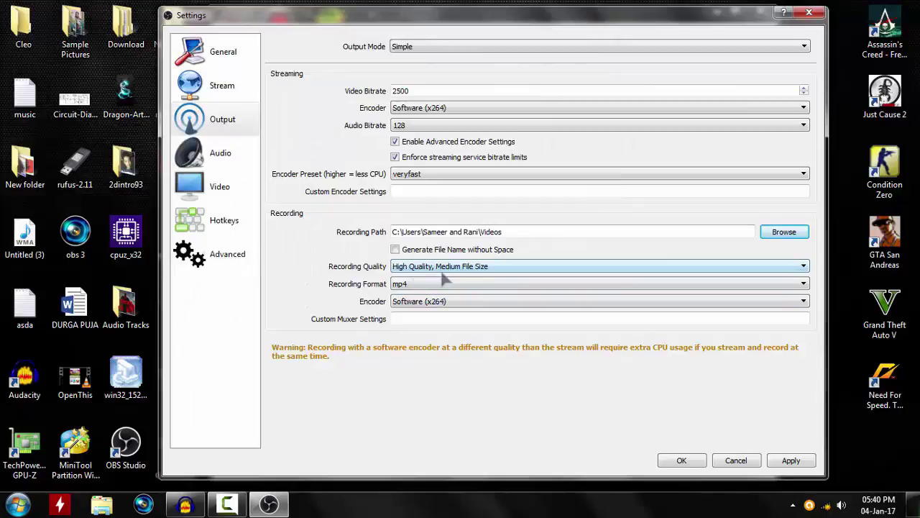
left_click(437, 289)
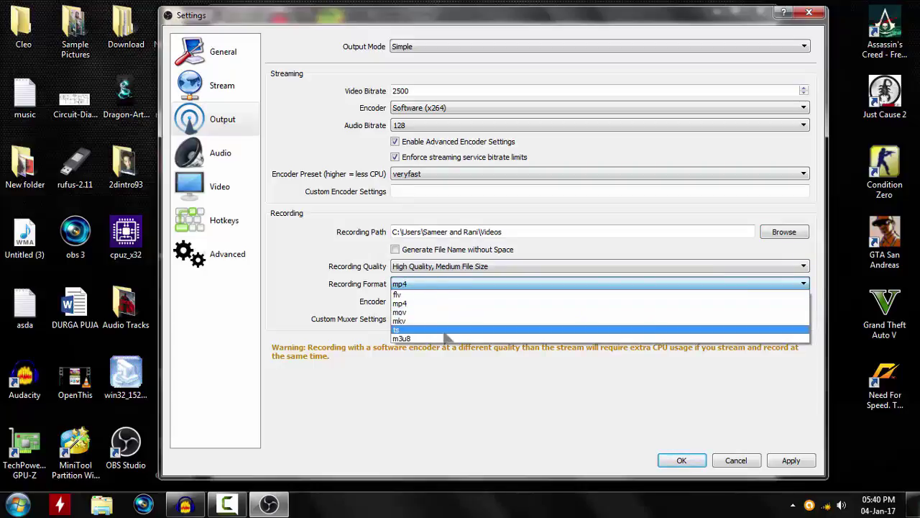
left_click(444, 368)
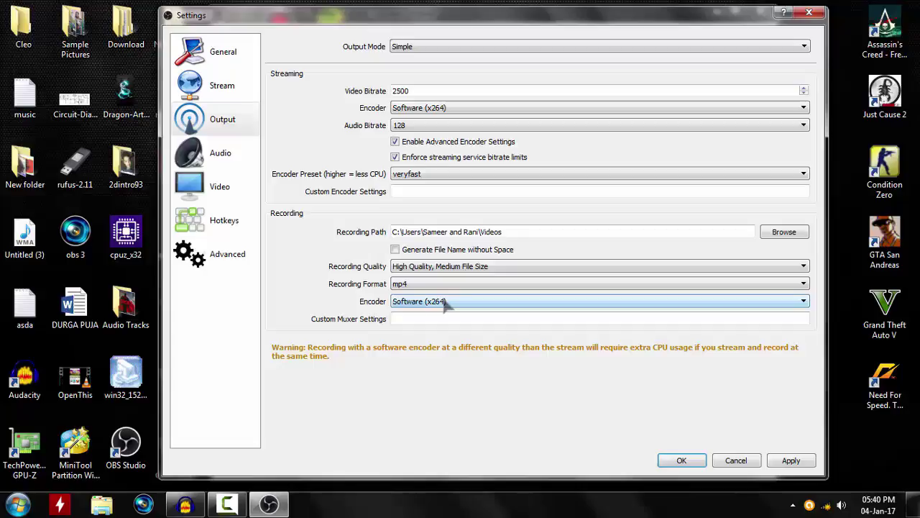
left_click(444, 301)
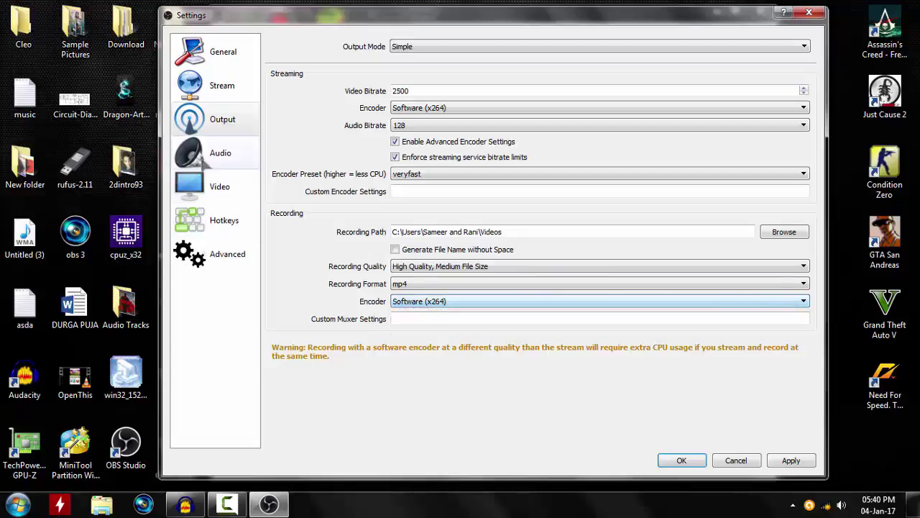
Step: Look through Audio and Output, ending on Video settings: 1366x768, Lanczos, 20 FPS
left_click(215, 154)
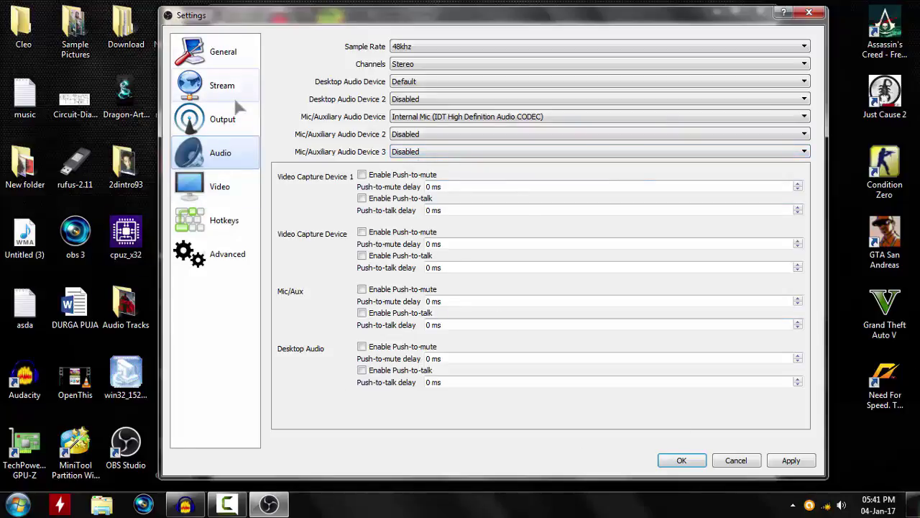
left_click(232, 129)
left_click(205, 186)
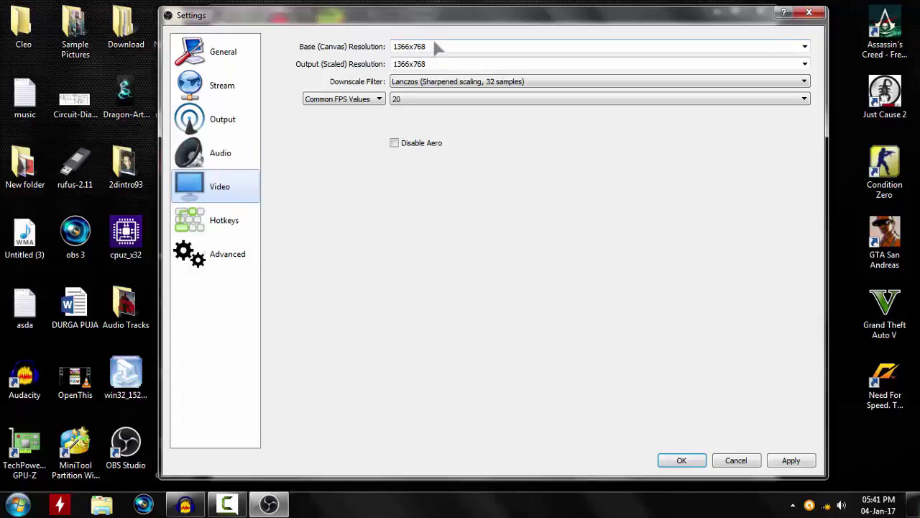
Step: Check the base resolution, pass through Hotkeys, and reach the Advanced settings page
left_click(483, 48)
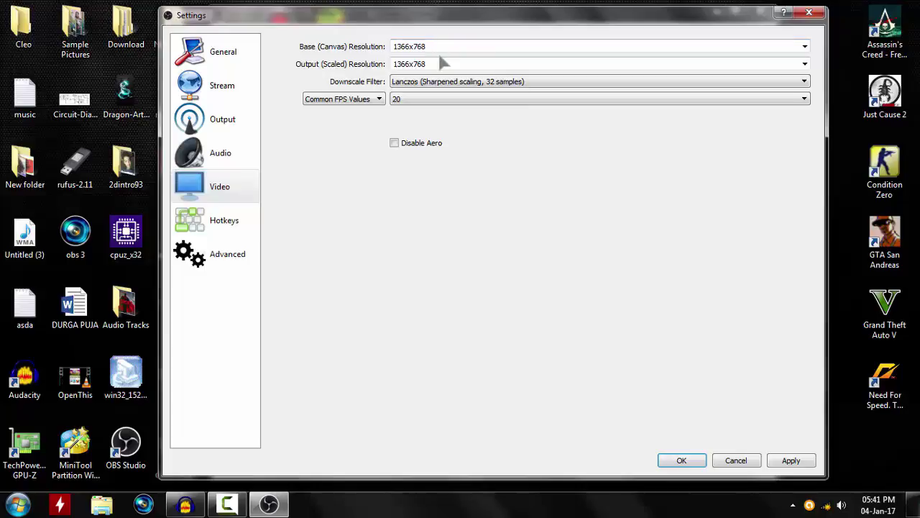
left_click(216, 220)
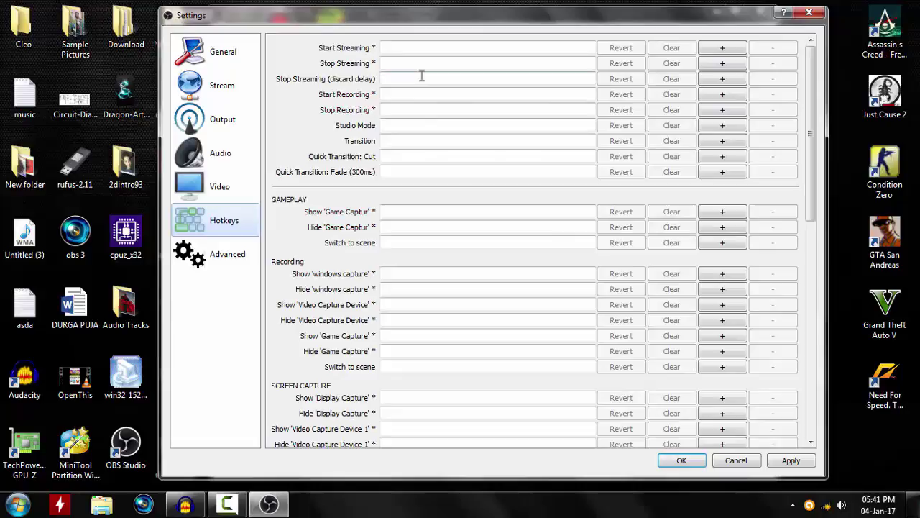
left_click(246, 252)
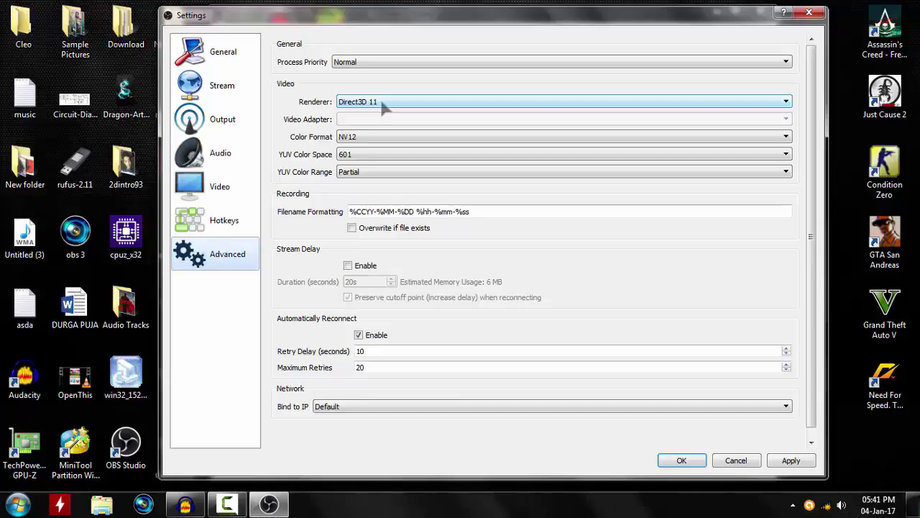
Step: Keep Direct3D 11 as the renderer, then apply and close Settings
left_click(383, 104)
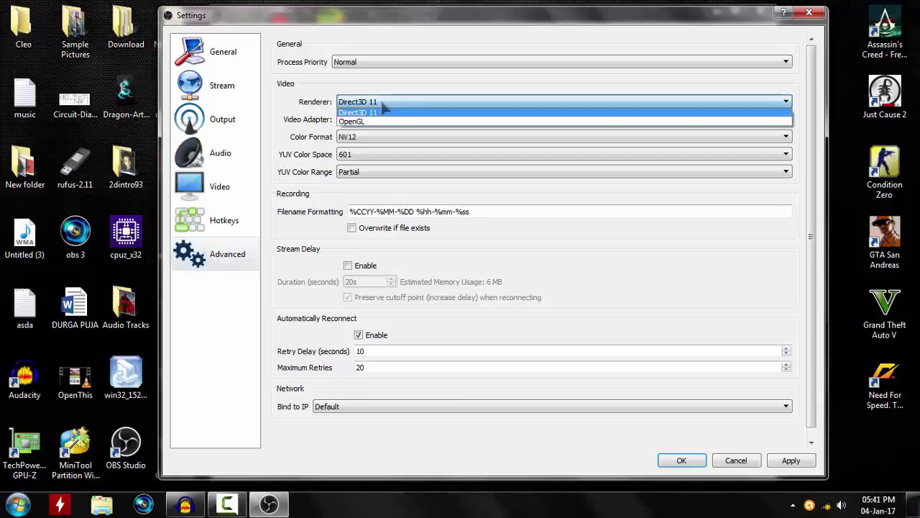
left_click(381, 107)
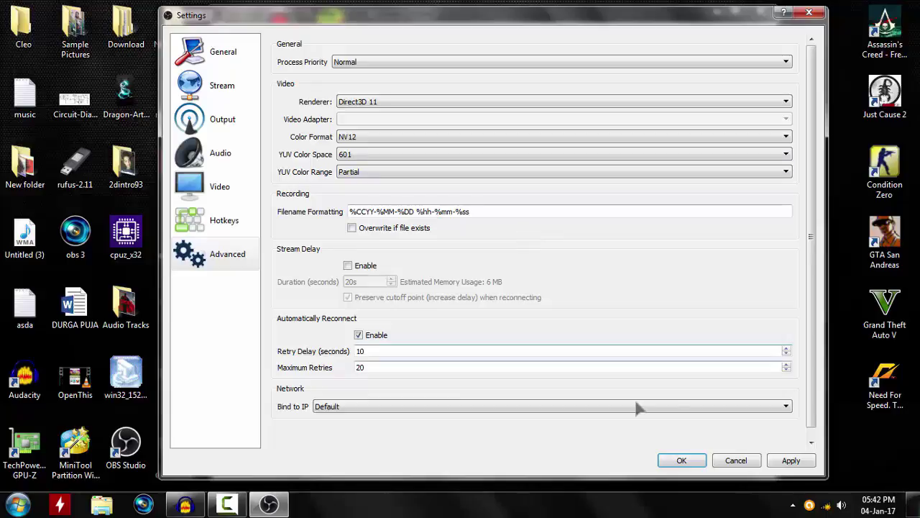
left_click(790, 460)
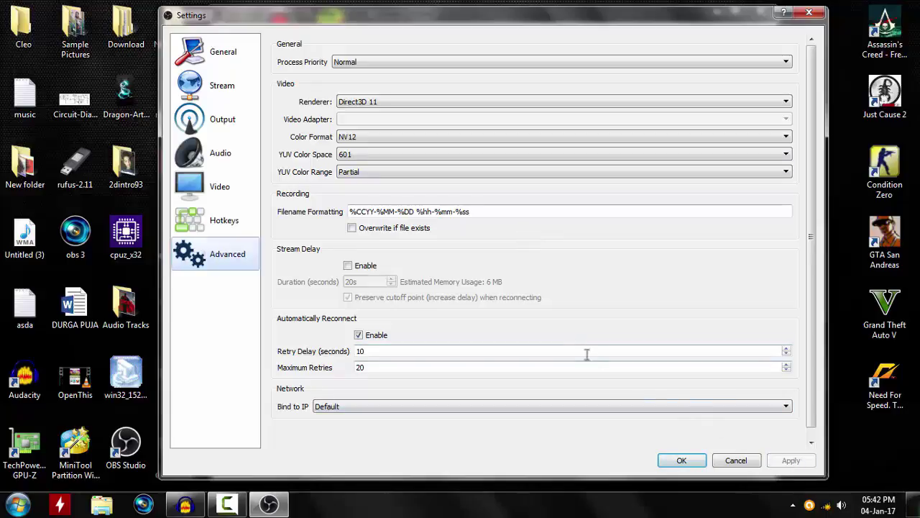
left_click(682, 460)
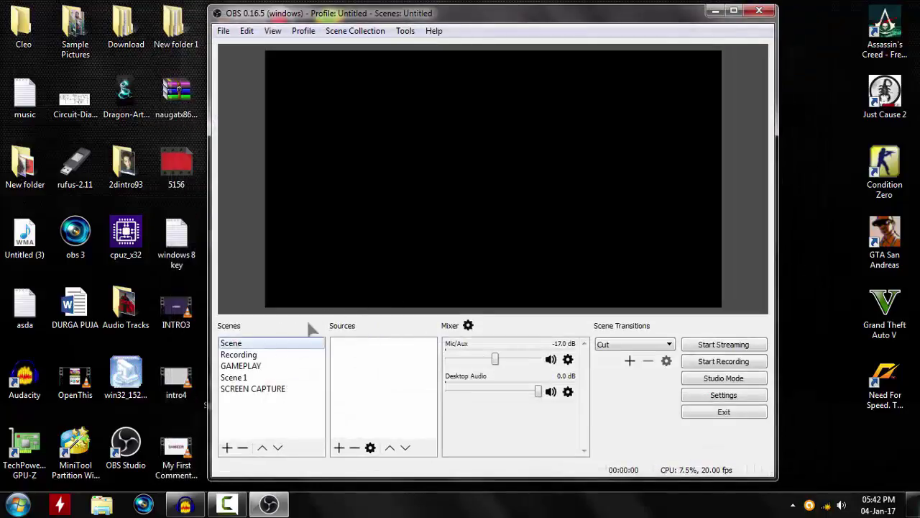
Step: Add a scene, replacing the suggested name with 'capture'
left_click(227, 448)
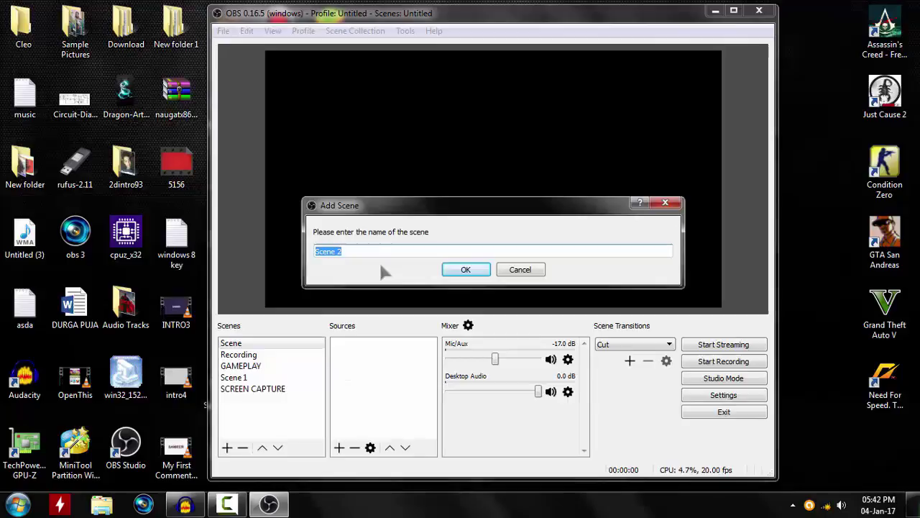
key("BackSpace")
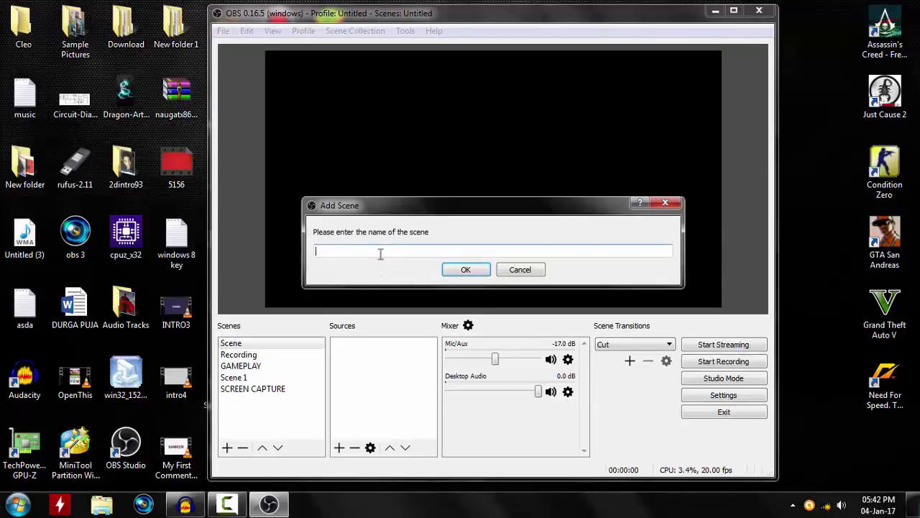
type("cap")
type("ture")
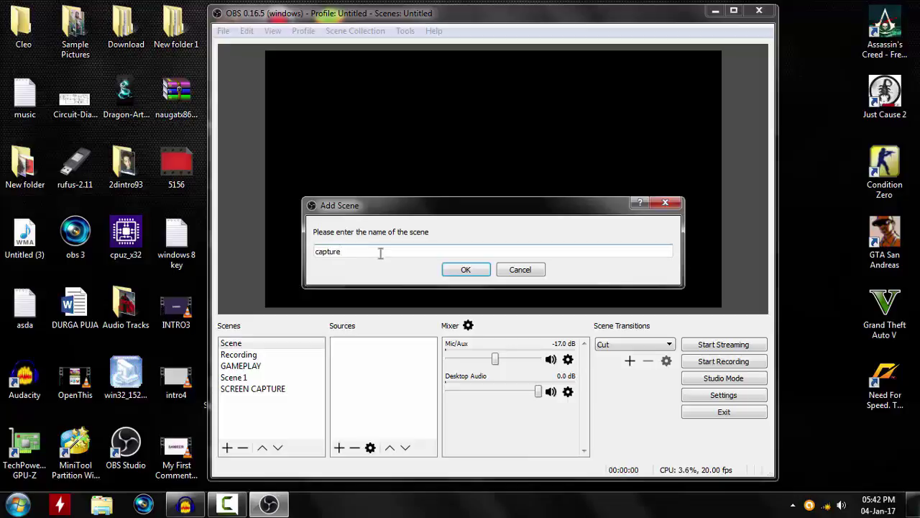
left_click(466, 272)
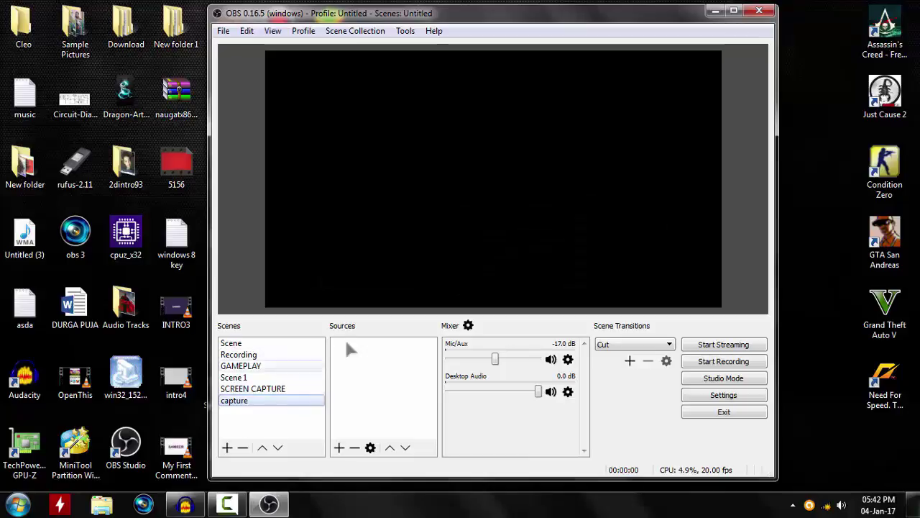
Step: Add Display Capture 1 with multi-adapter compatibility on, capturing the primary monitor
left_click(339, 447)
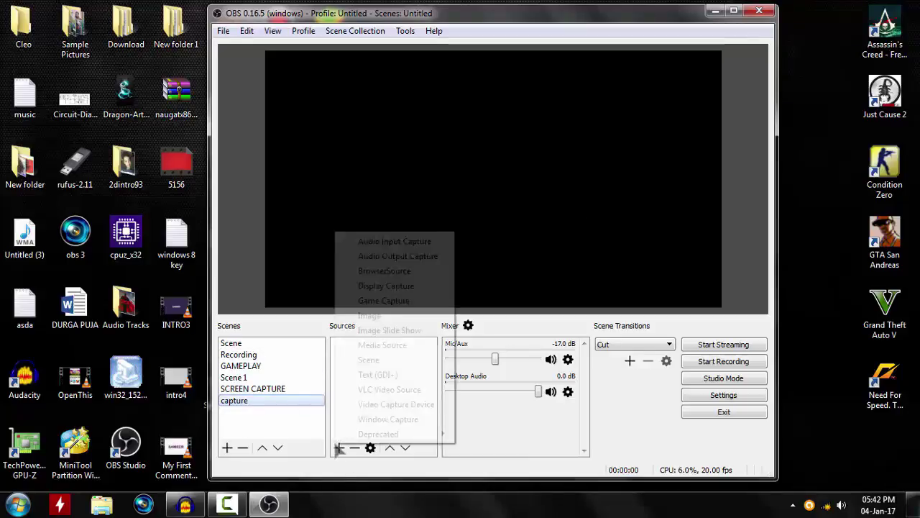
left_click(394, 287)
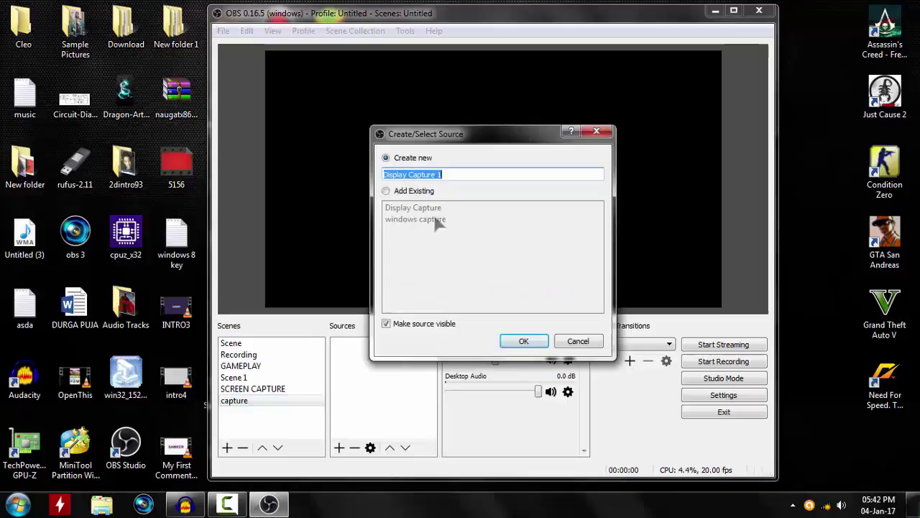
left_click(523, 340)
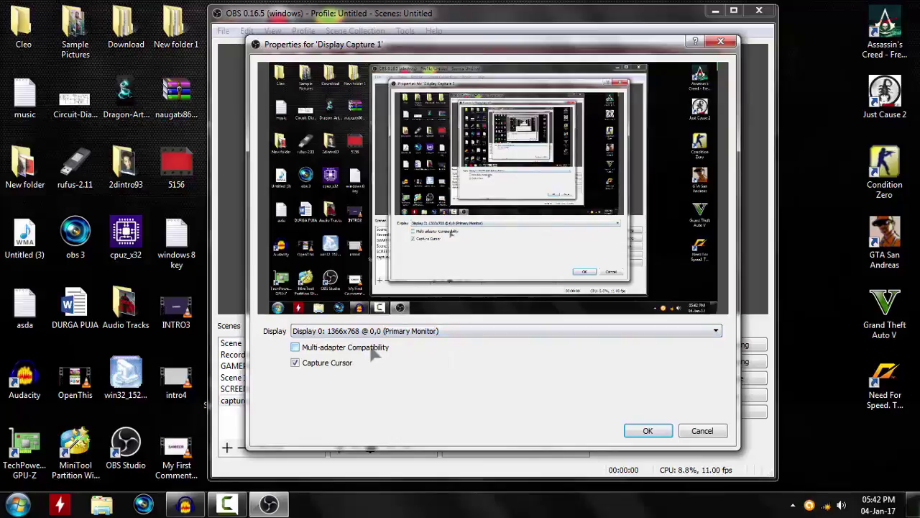
left_click(294, 347)
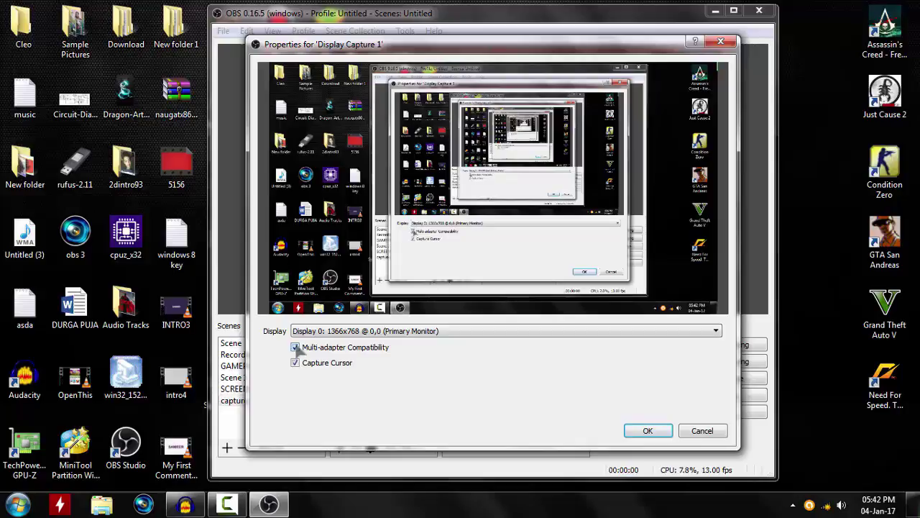
left_click(379, 332)
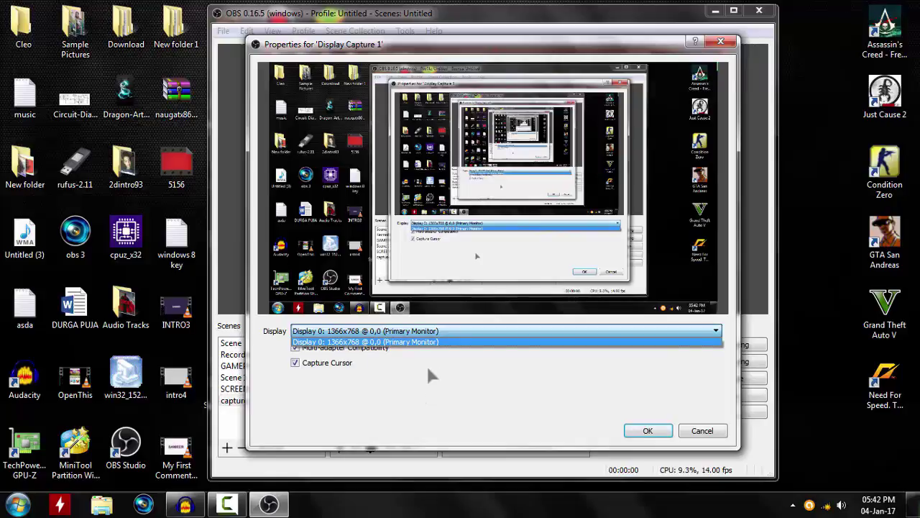
left_click(474, 435)
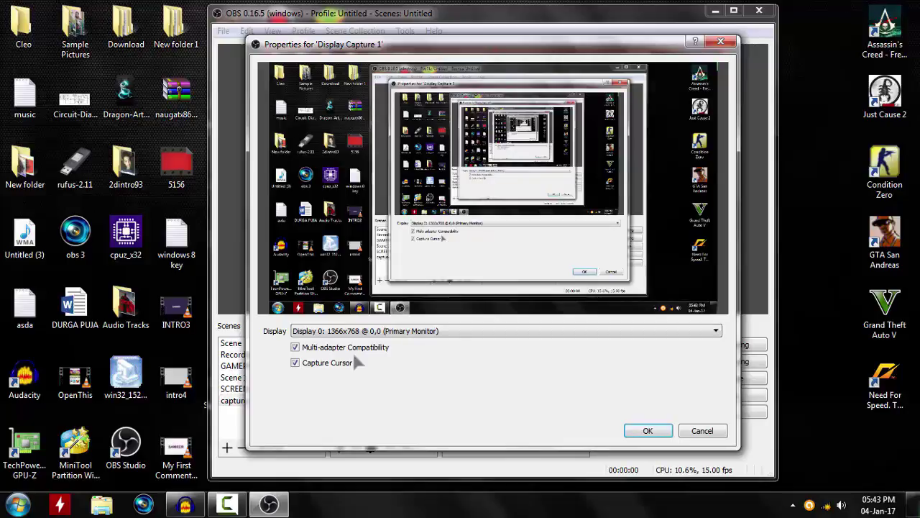
Step: Confirm Display Capture 1, then add Video Capture Device 2 with device-default resolution/FPS
left_click(647, 430)
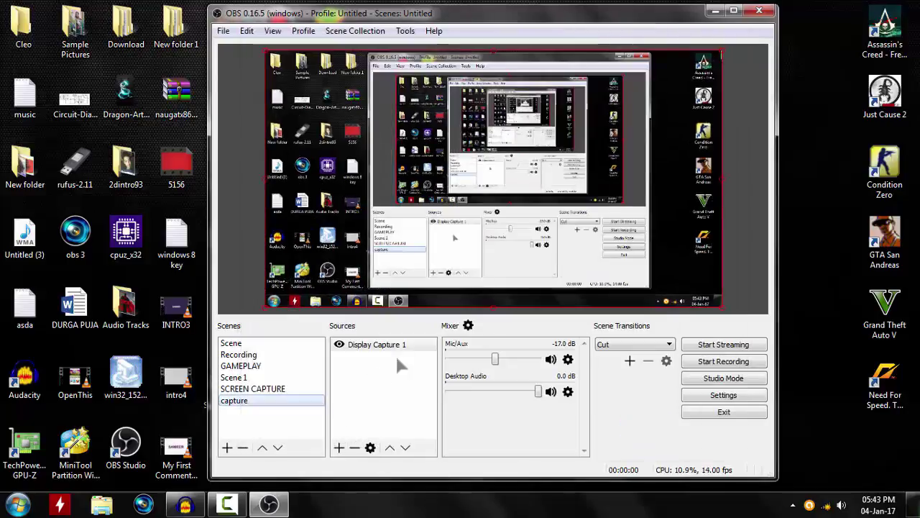
left_click(338, 447)
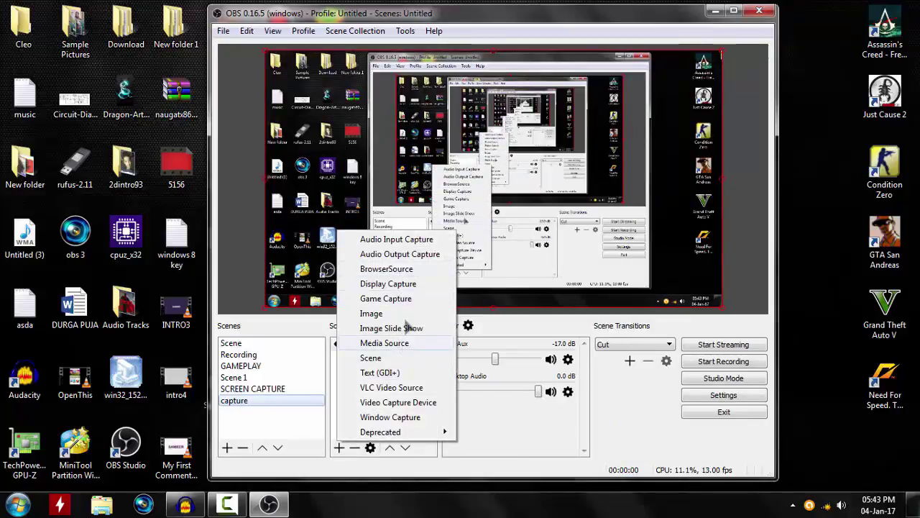
left_click(403, 401)
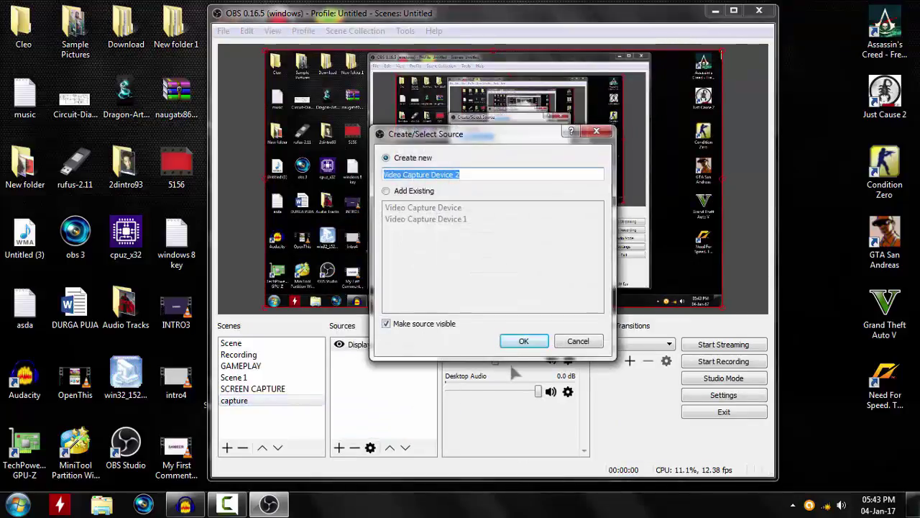
left_click(522, 342)
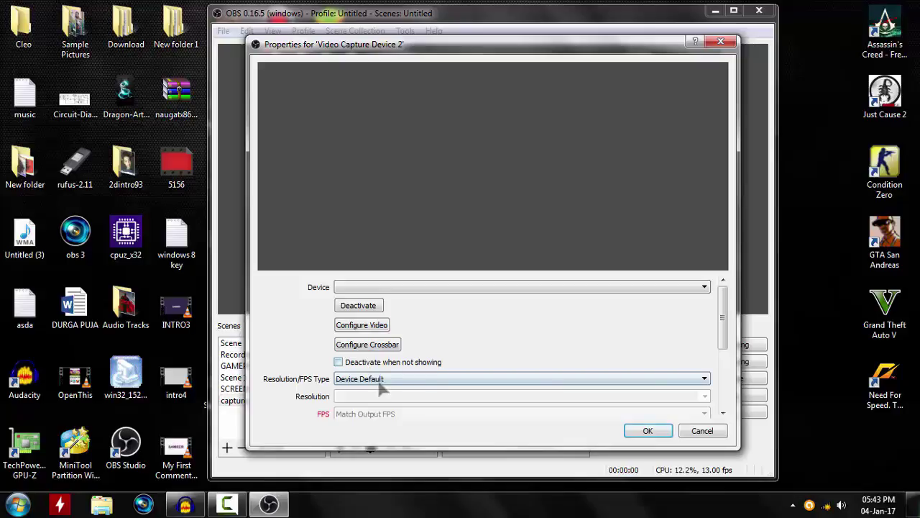
left_click(379, 381)
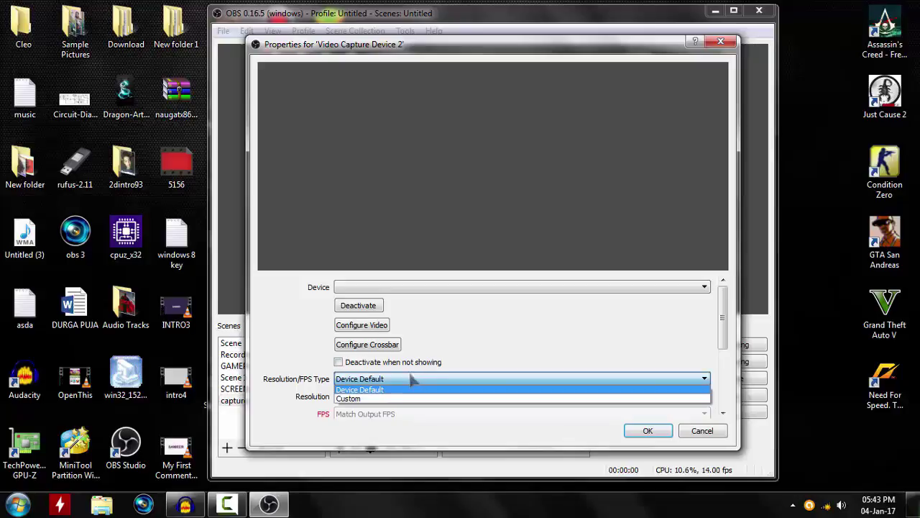
left_click(472, 381)
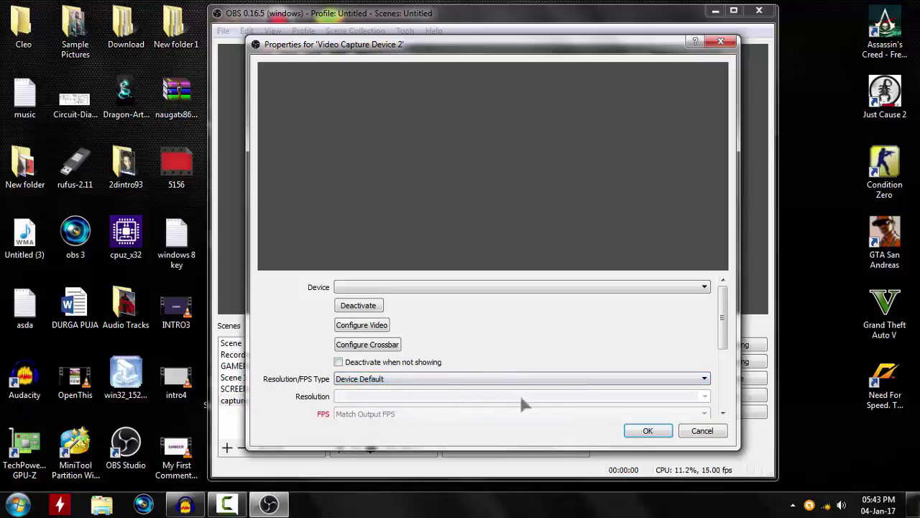
left_click(649, 433)
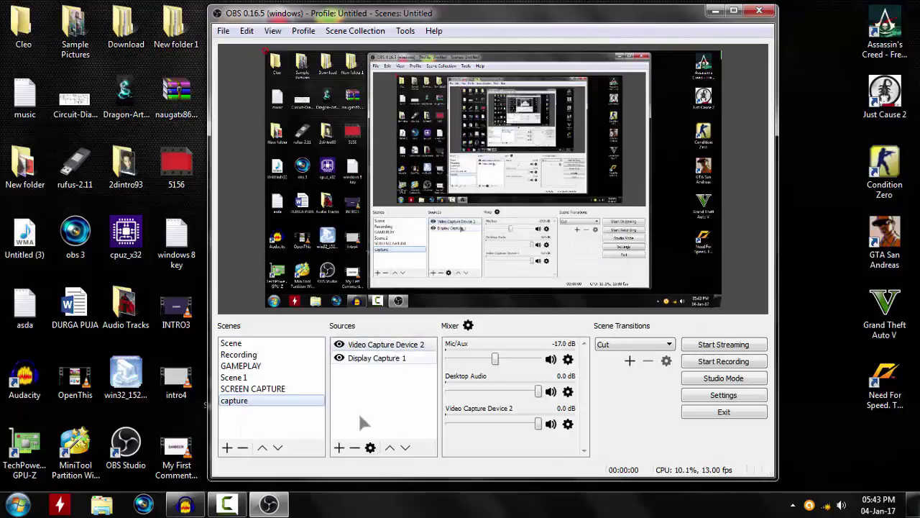
left_click(338, 447)
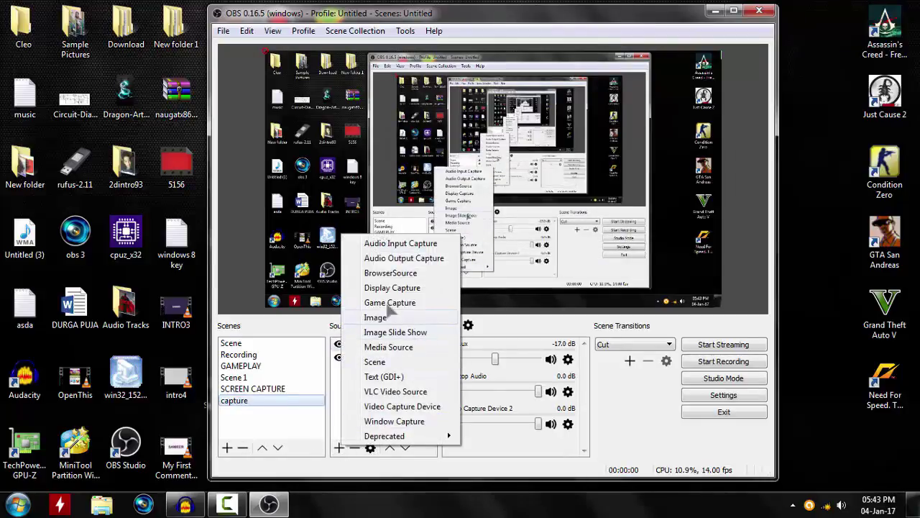
left_click(412, 247)
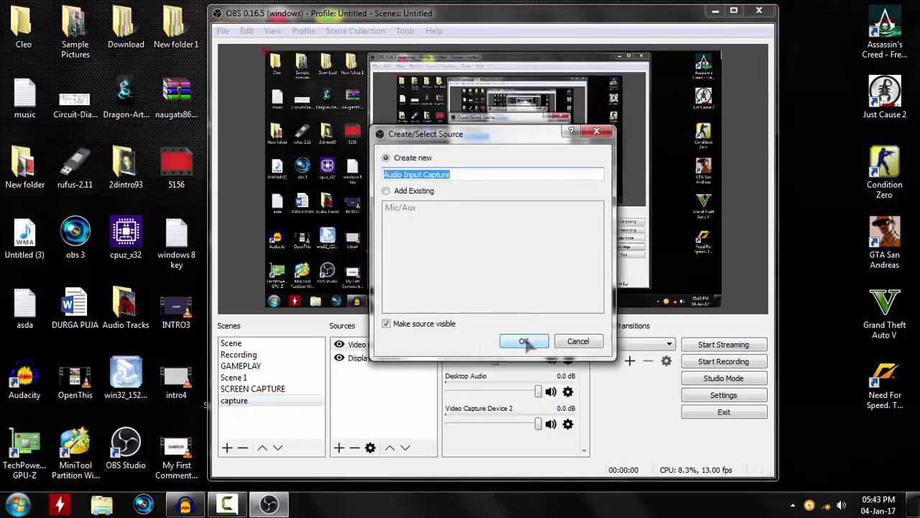
left_click(525, 341)
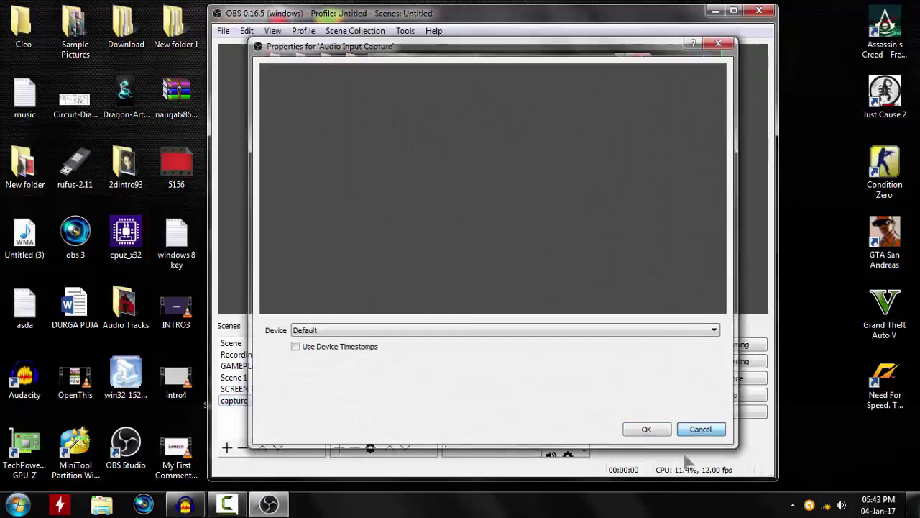
left_click(702, 430)
left_click(377, 346)
right_click(373, 347)
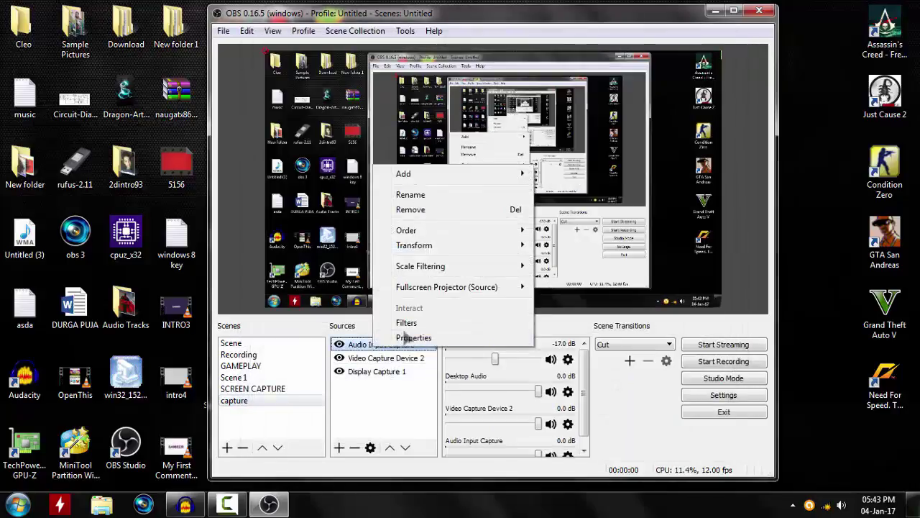
left_click(435, 210)
left_click(530, 266)
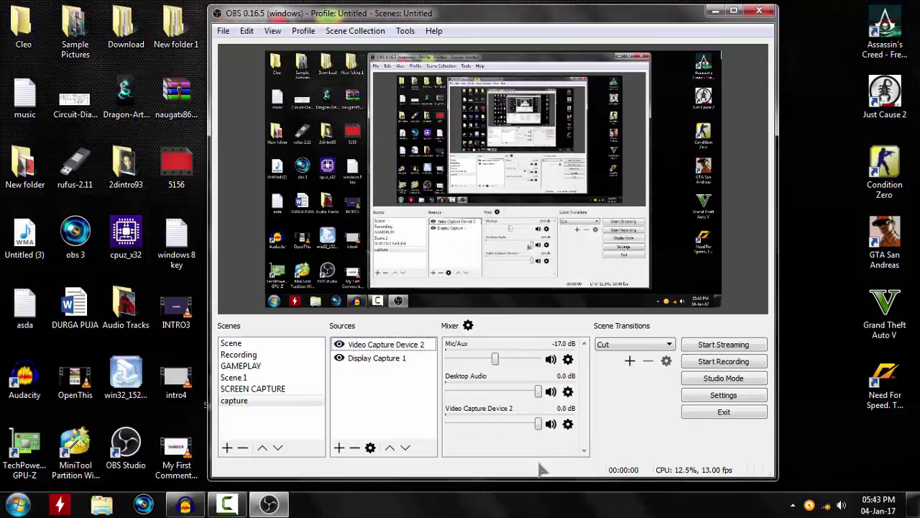
left_click(370, 358)
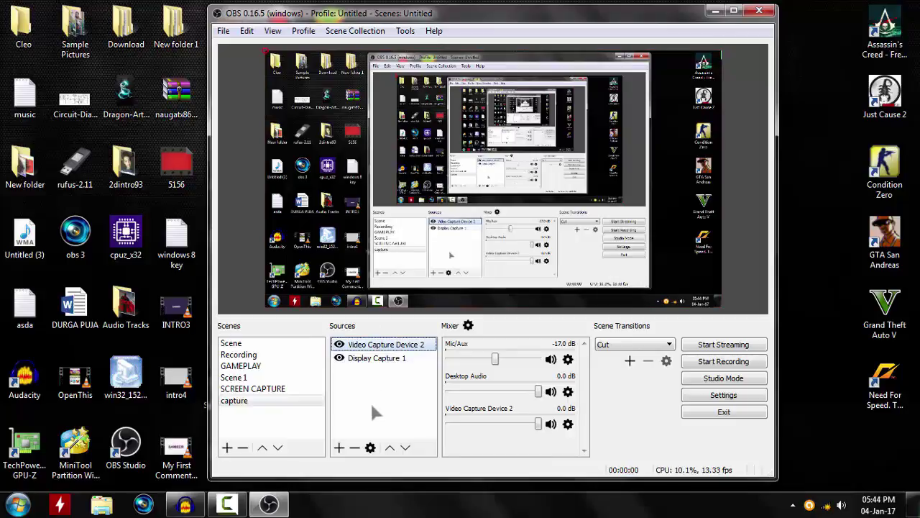
Step: Record a brief test clip, then check it in the recordings folder and close it
left_click(724, 362)
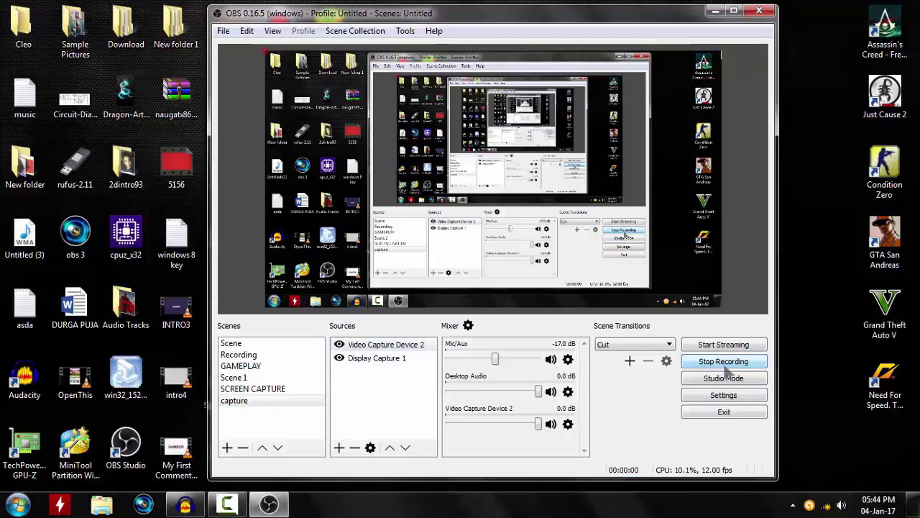
left_click(734, 365)
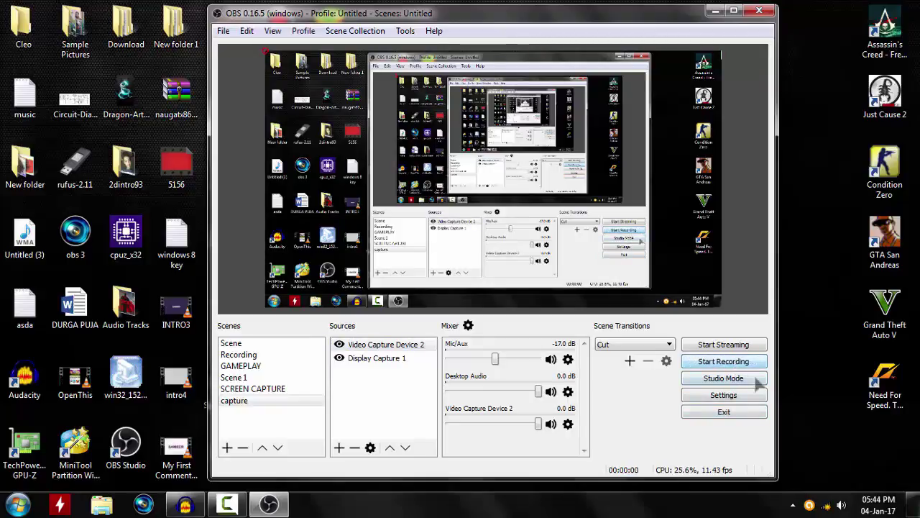
left_click(230, 32)
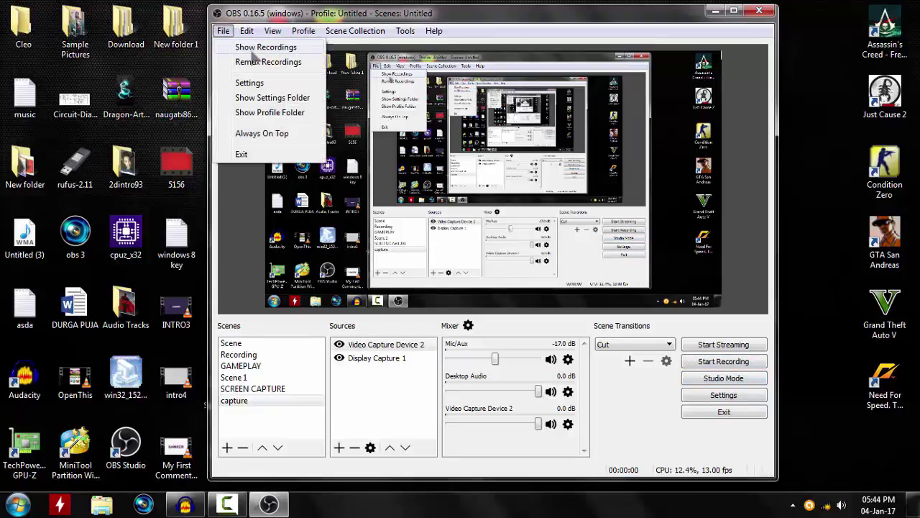
left_click(255, 59)
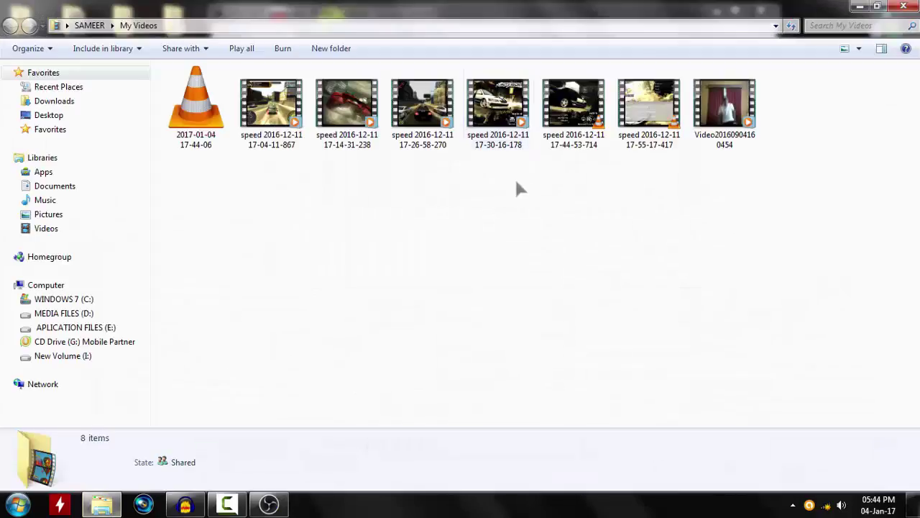
left_click(904, 7)
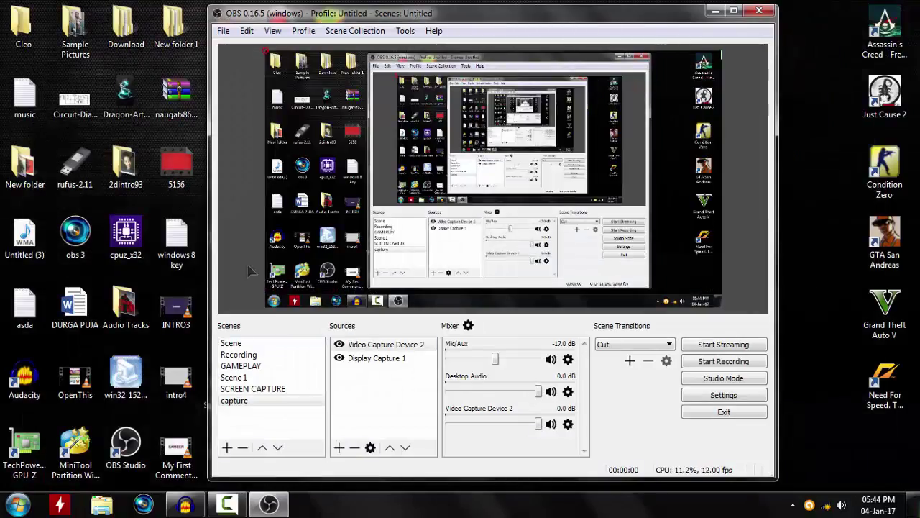